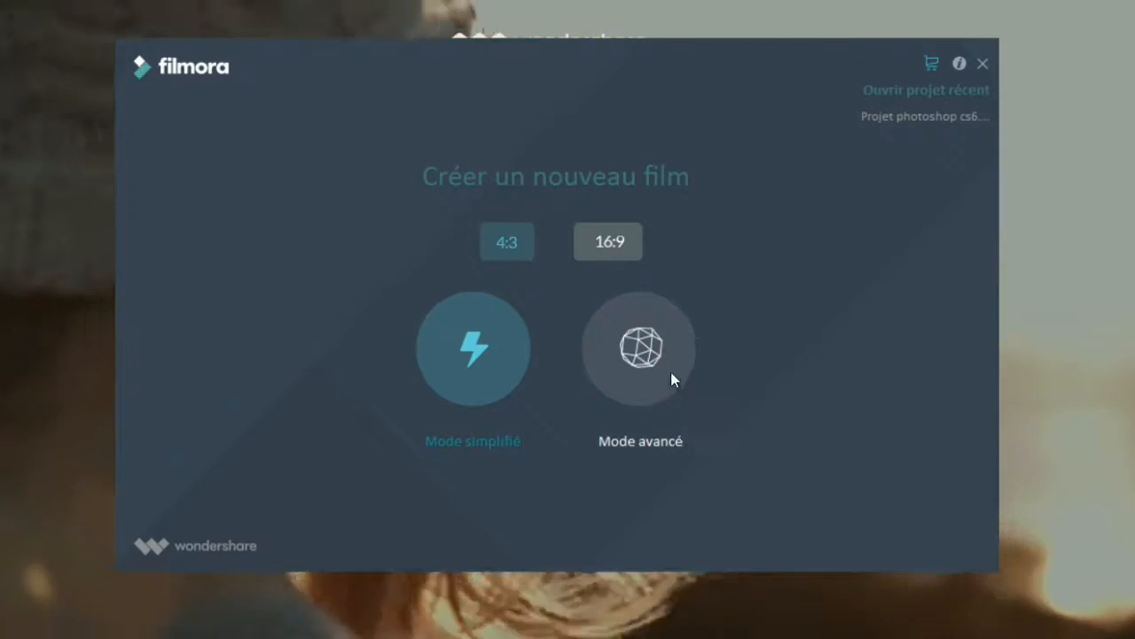
Start a new 16:9 film in advanced mode and look over the media in the album.
click(660, 368)
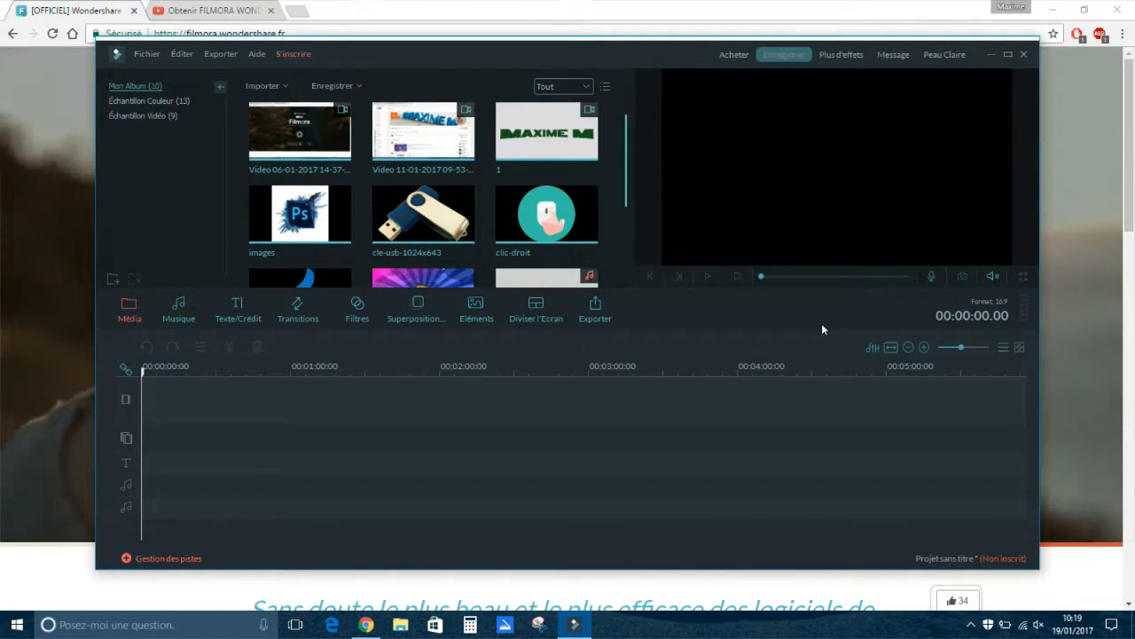
scroll(470, 206, down, 5)
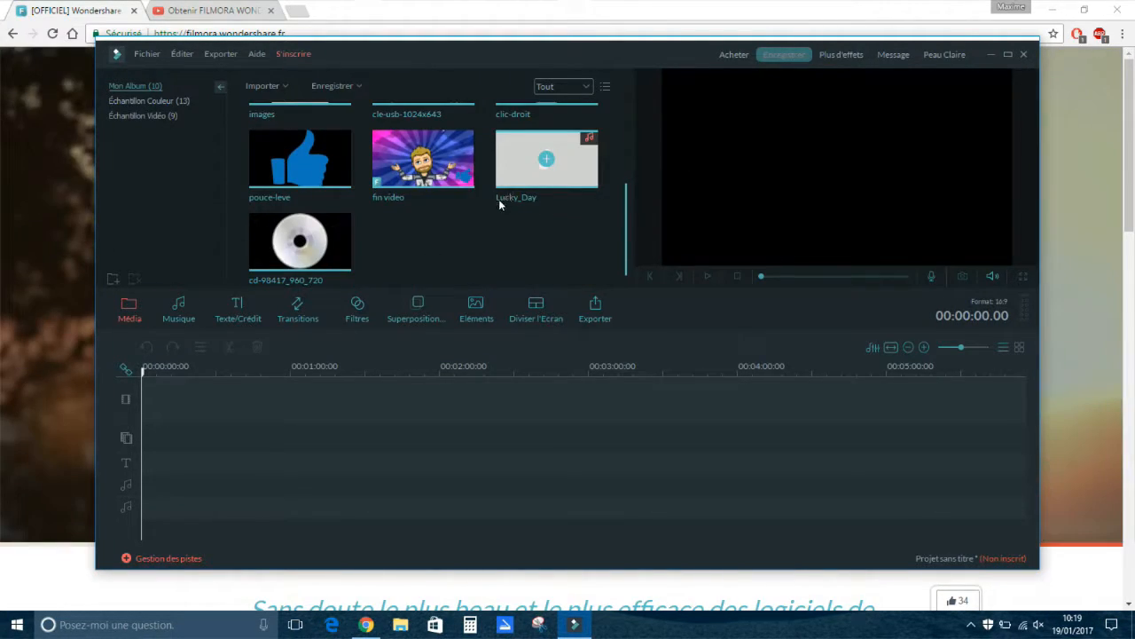
scroll(501, 197, up, 5)
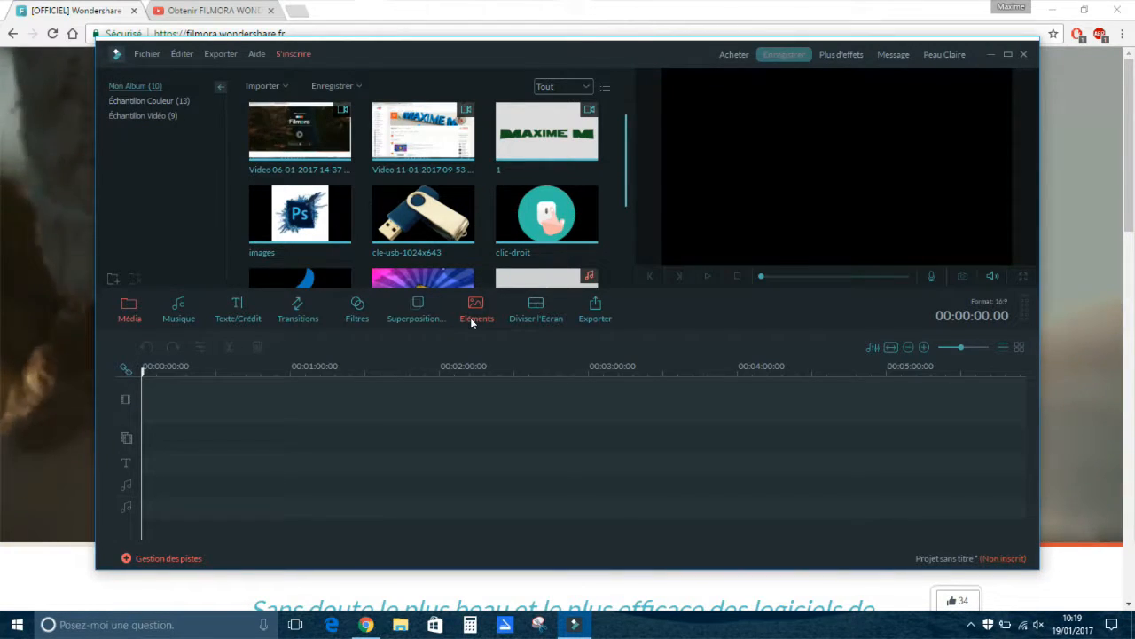
Try the four-zone split-screen layout on the video track and remove it again.
click(555, 317)
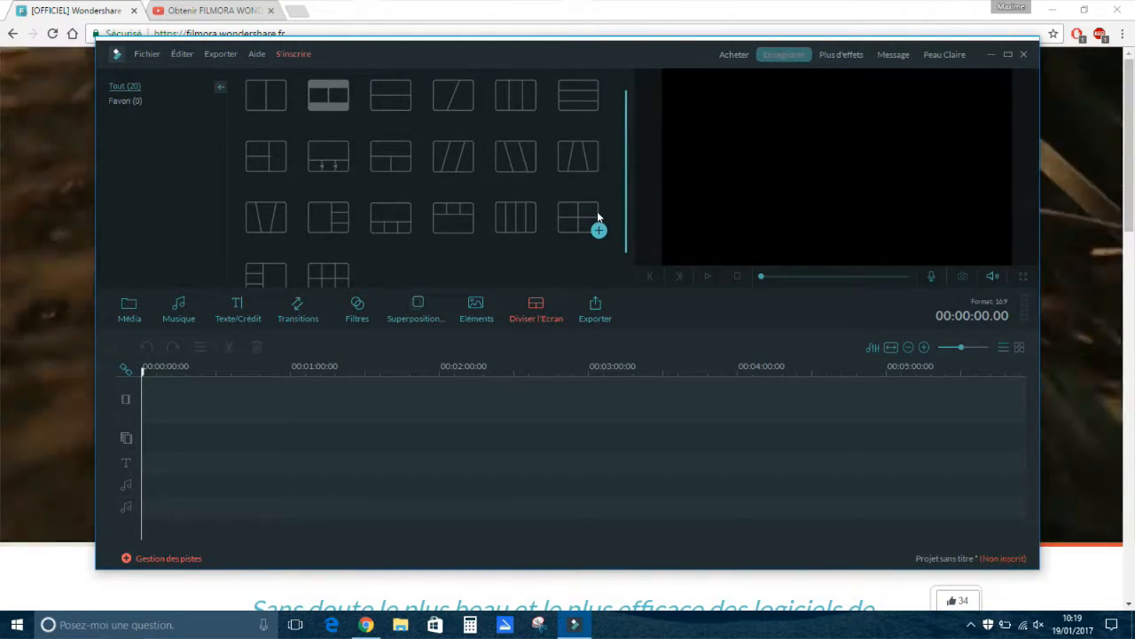
click(577, 226)
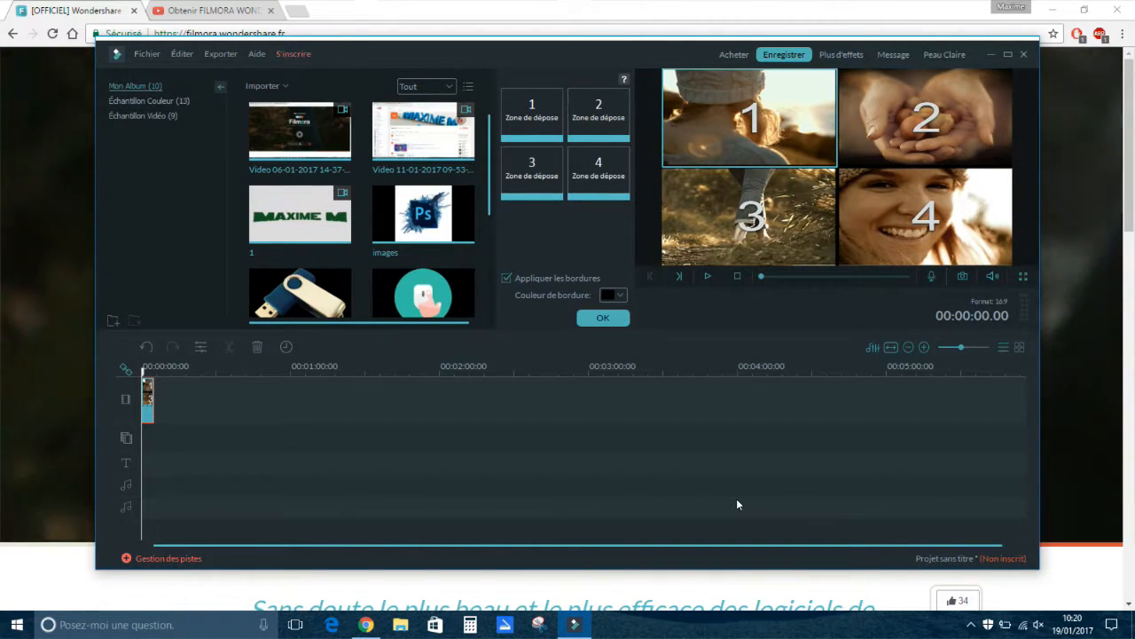
key(Delete)
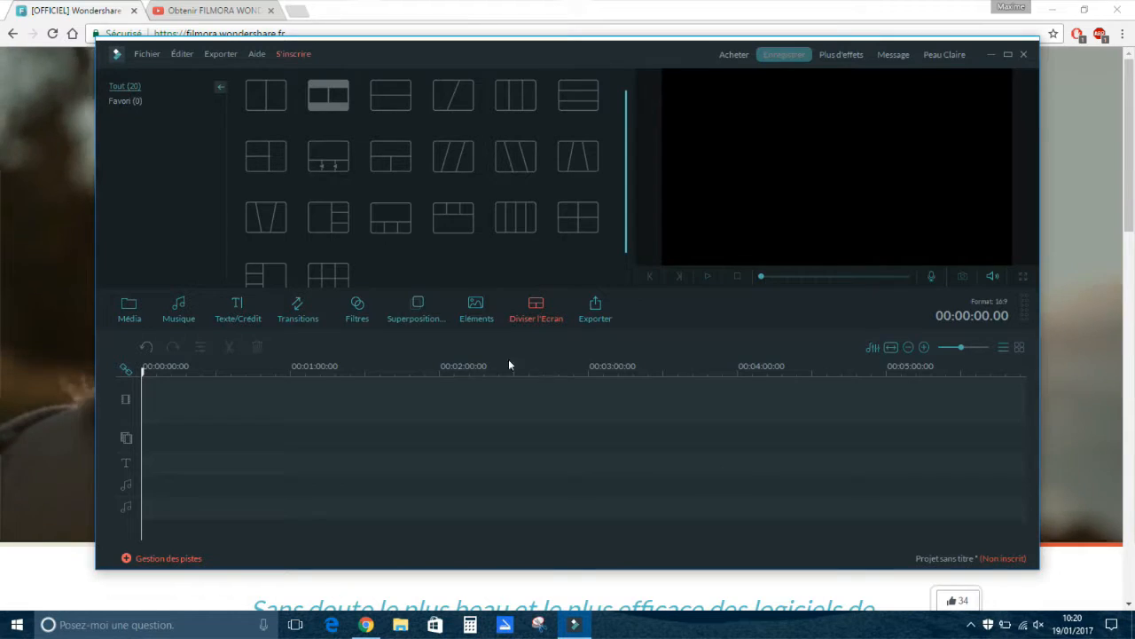
Place the video clip 1 from the media album at the start of the video track.
click(131, 307)
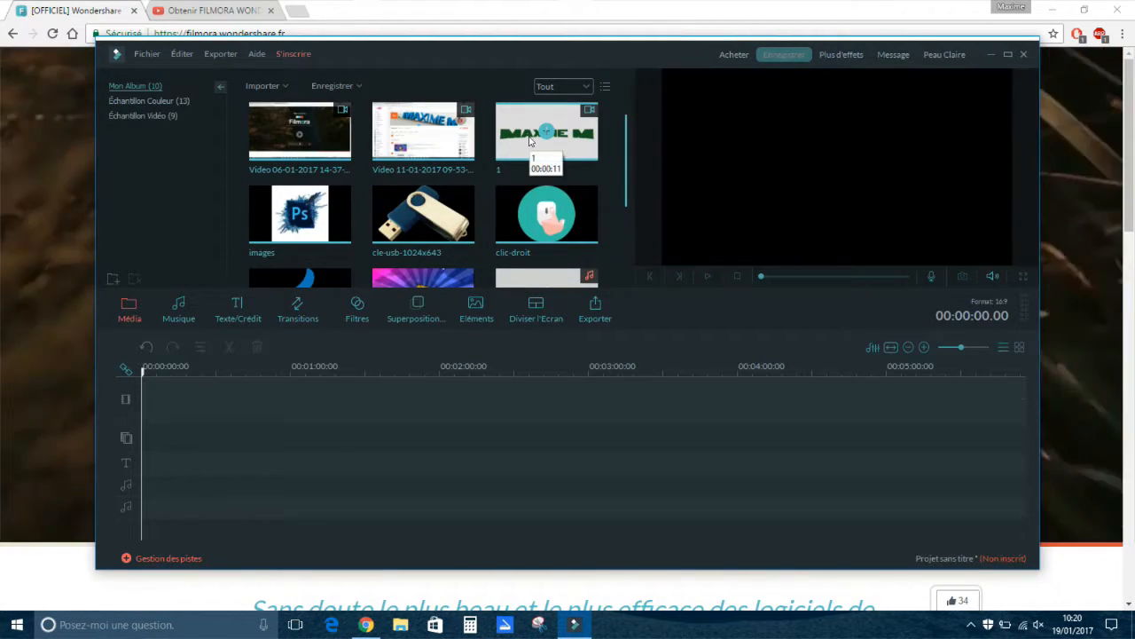
drag(508, 158, 147, 399)
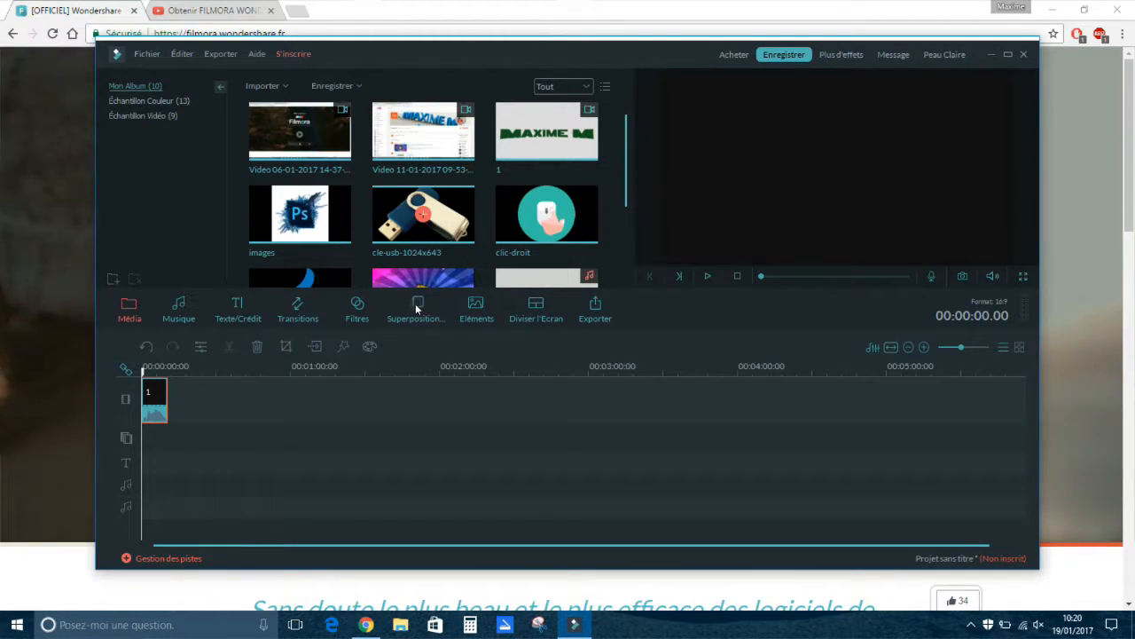
Try the cle-usb-1024x643 image on the overlay track above clip 1 and delete it again.
drag(443, 232, 156, 439)
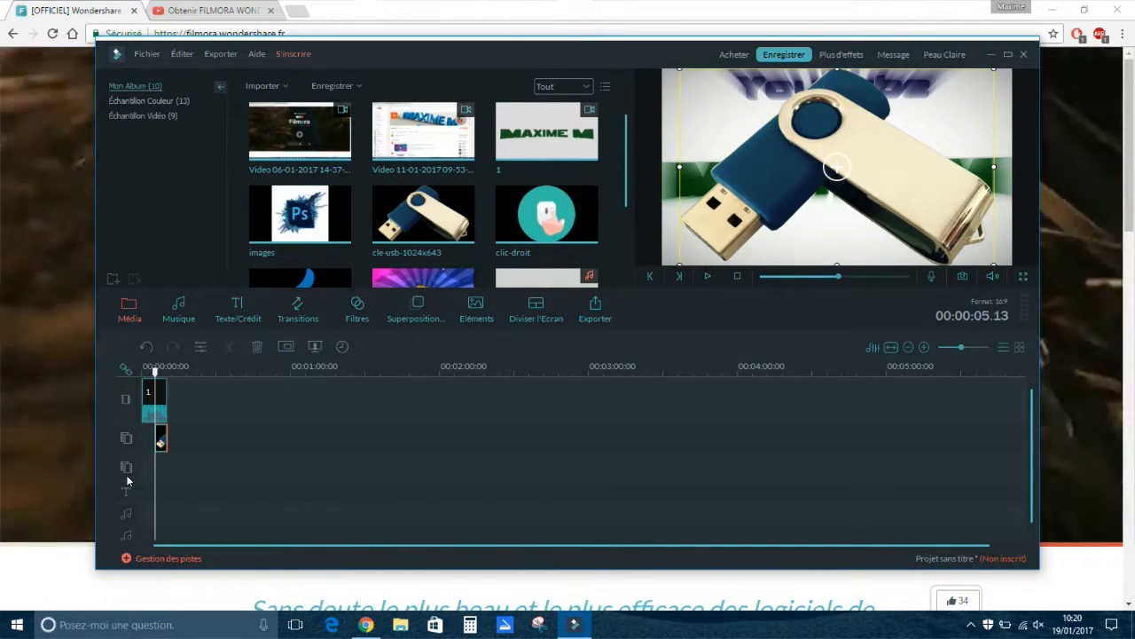
key(Delete)
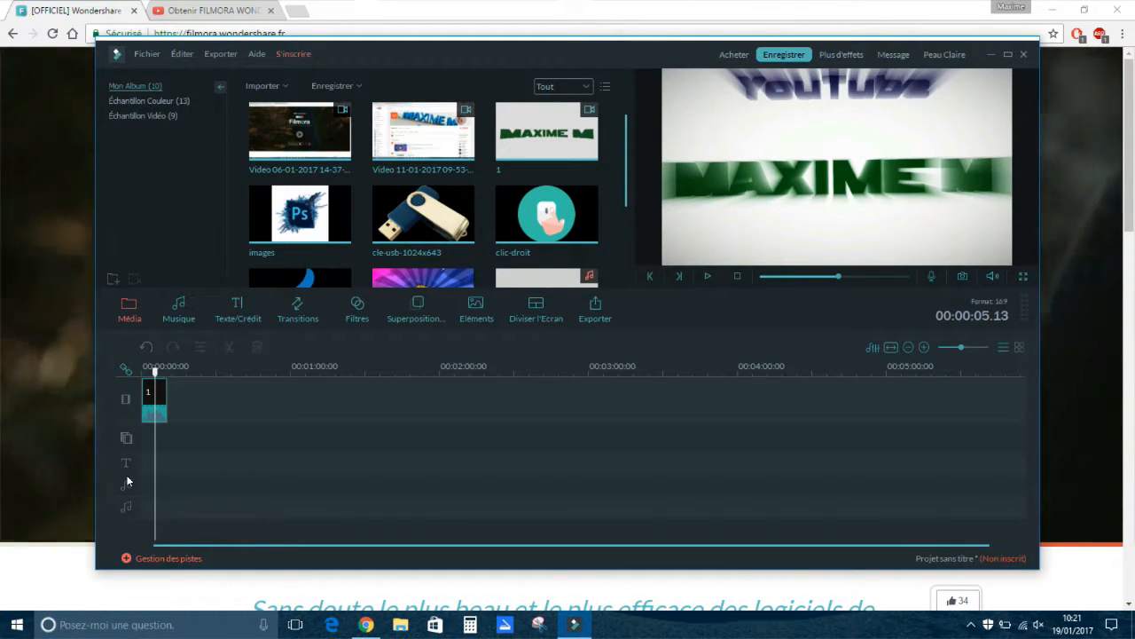
Preview a few moments of clip 1 and detach its audio onto a separate audio track.
mouse_move(153, 371)
mouse_down()
mouse_move(138, 377)
mouse_move(180, 381)
mouse_move(162, 382)
mouse_up()
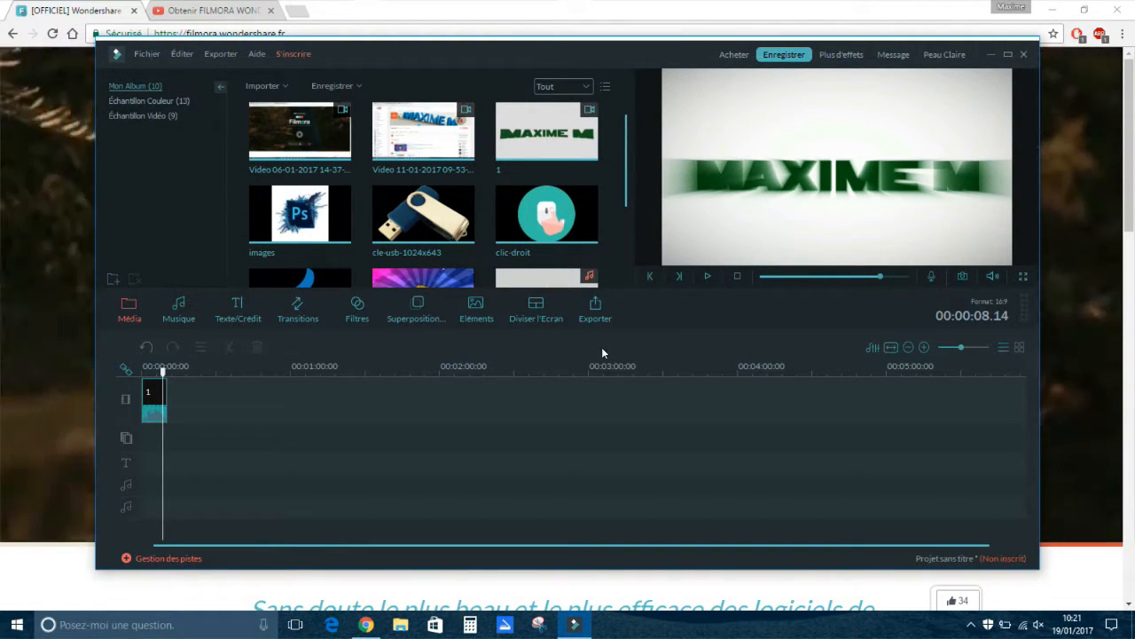
drag(173, 370, 152, 372)
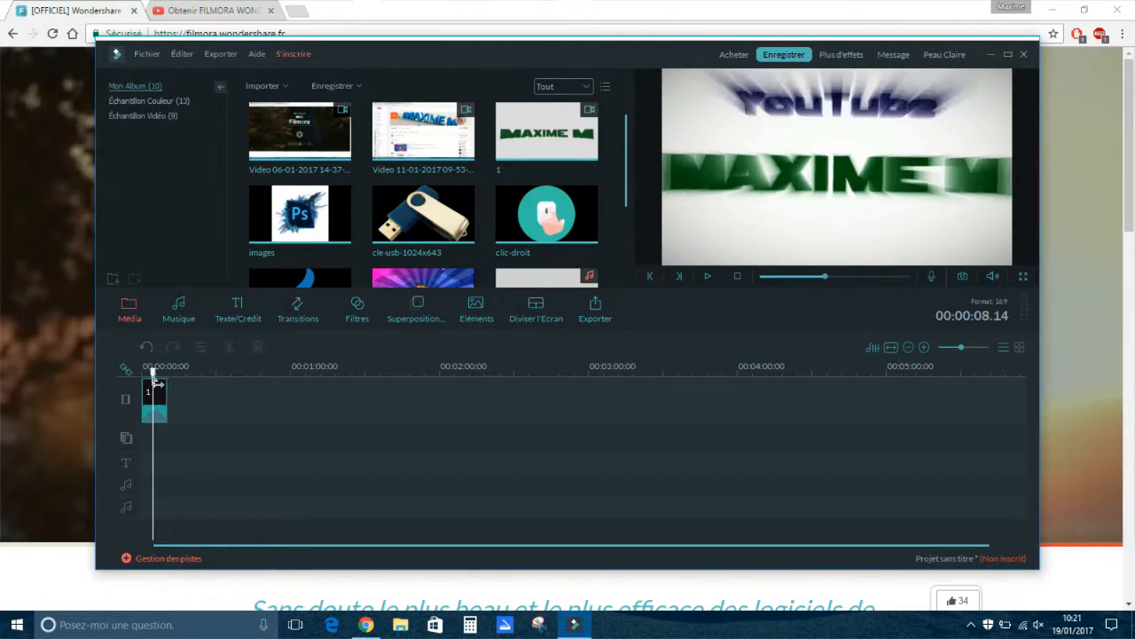
drag(827, 276, 806, 282)
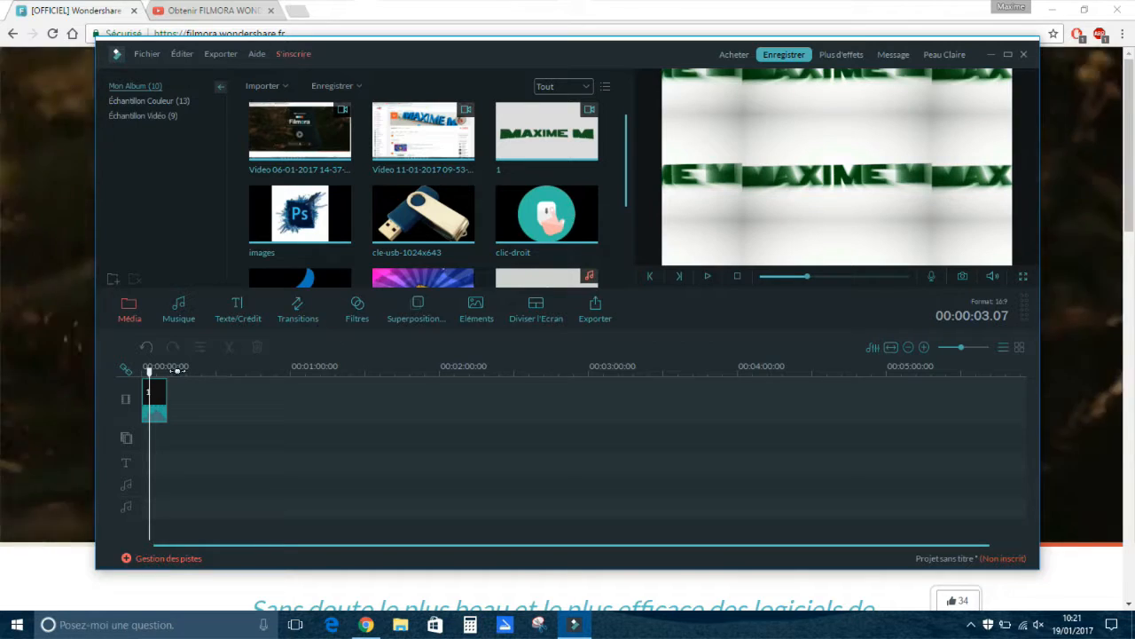
right_click(156, 387)
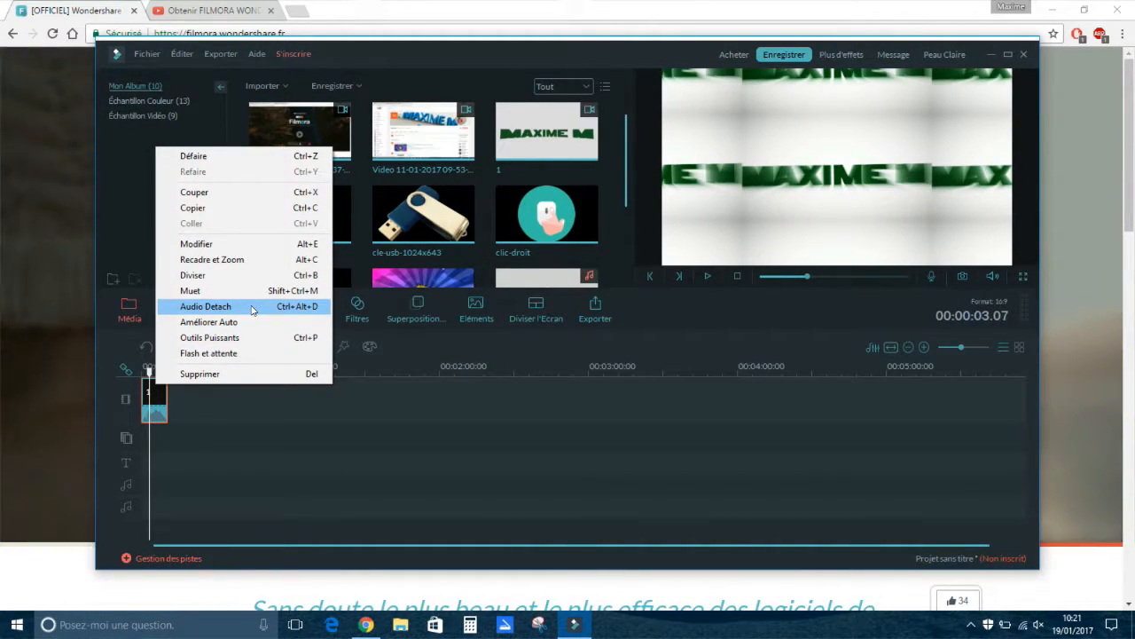
click(298, 308)
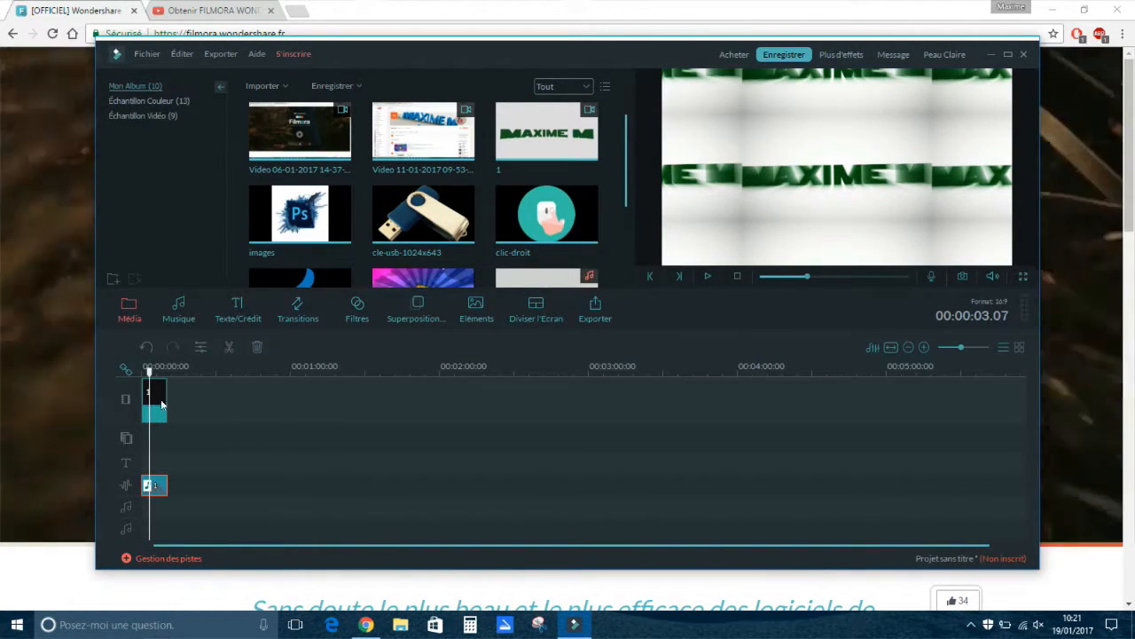
click(169, 368)
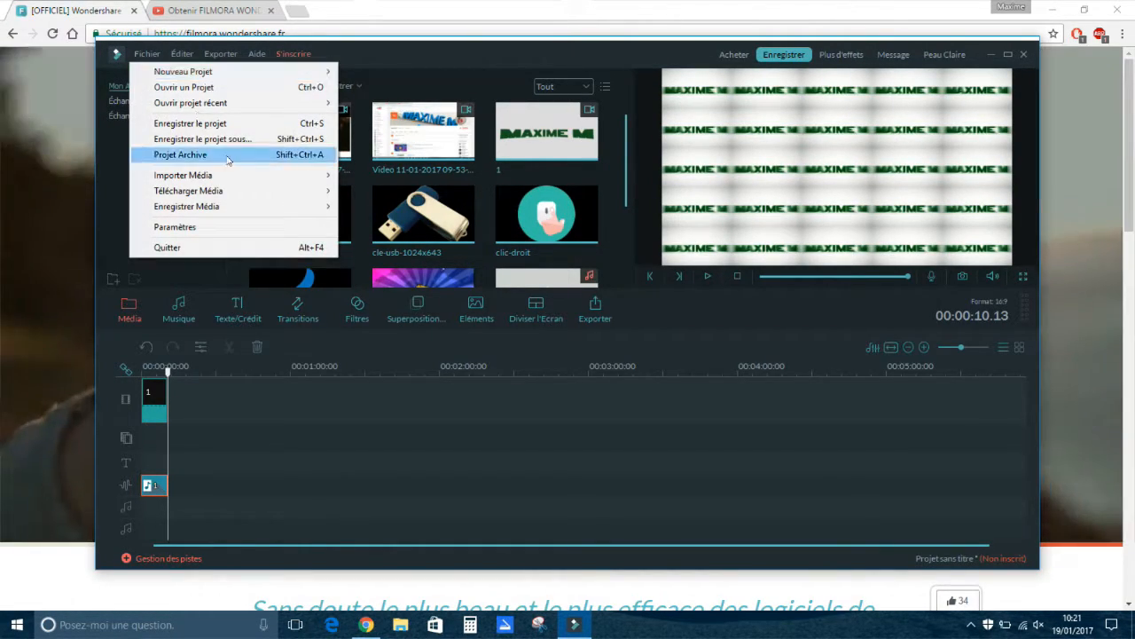
mouse_move(275, 173)
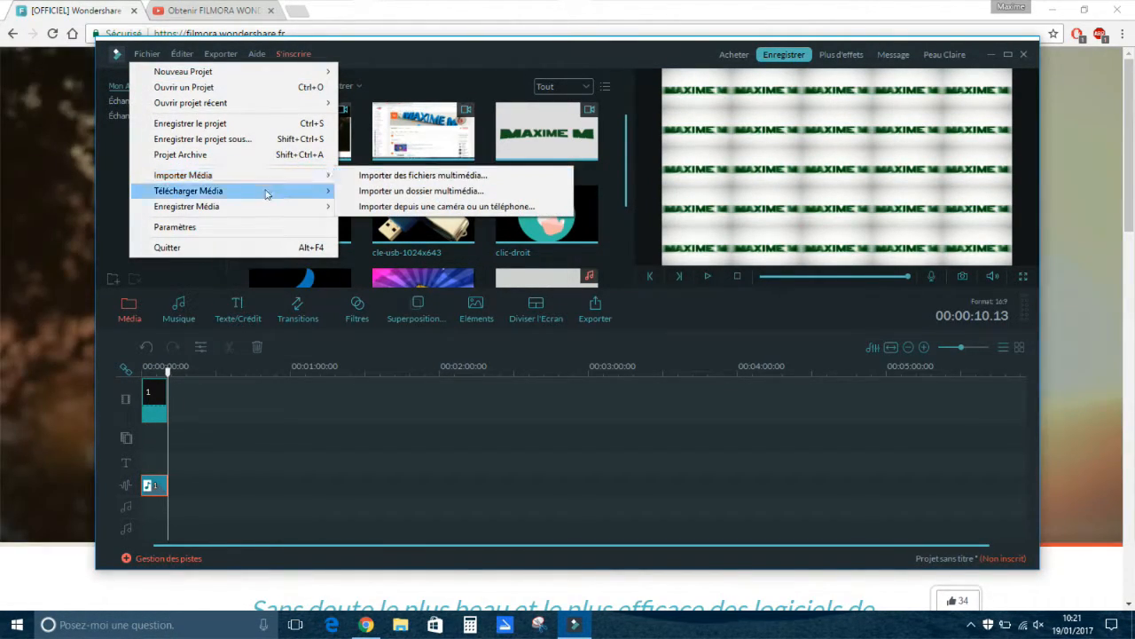
mouse_move(285, 212)
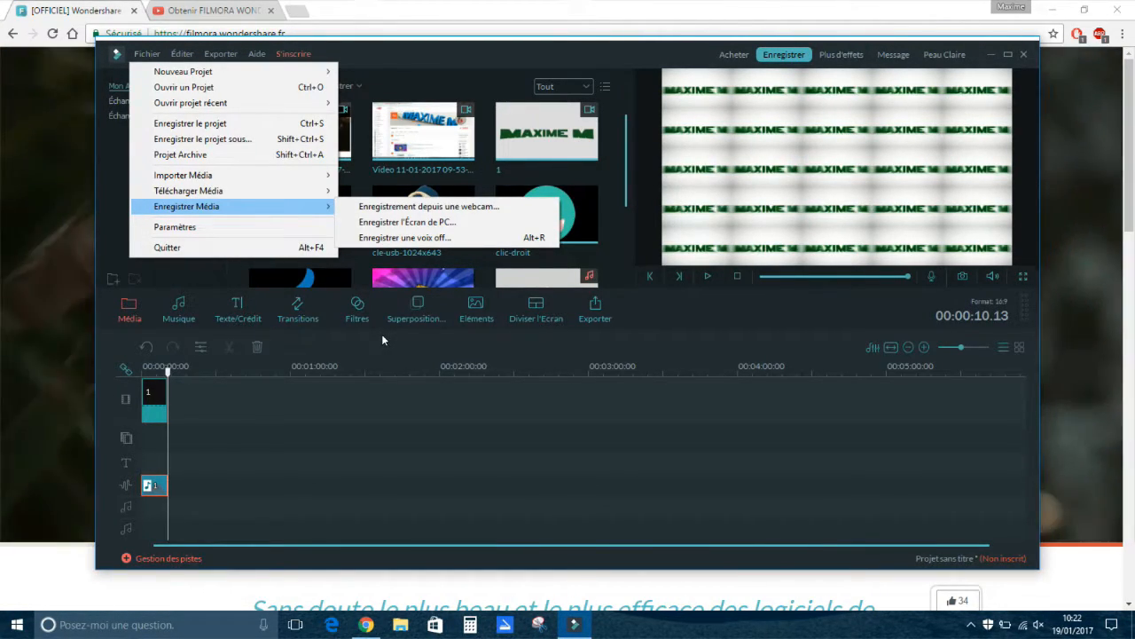
click(383, 340)
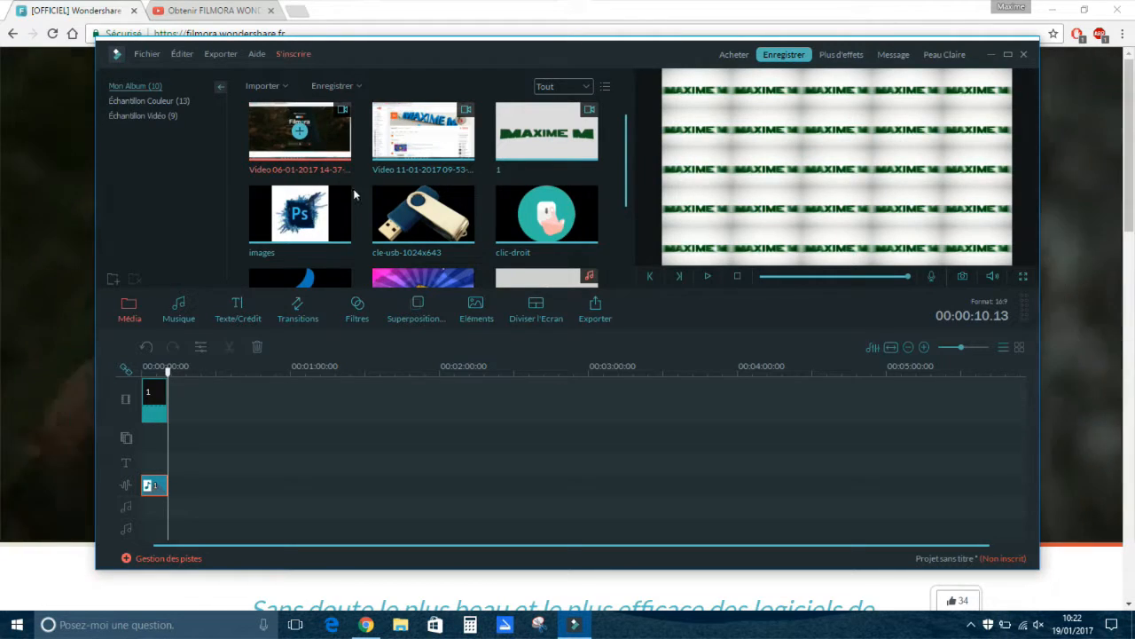
drag(228, 446, 177, 397)
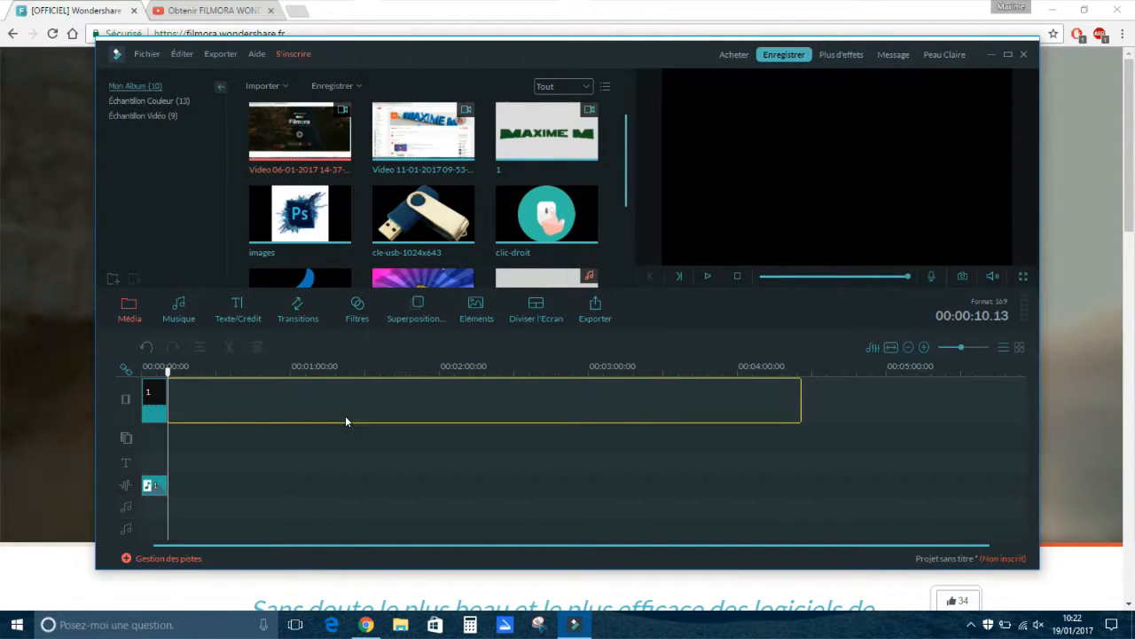
drag(346, 416, 348, 418)
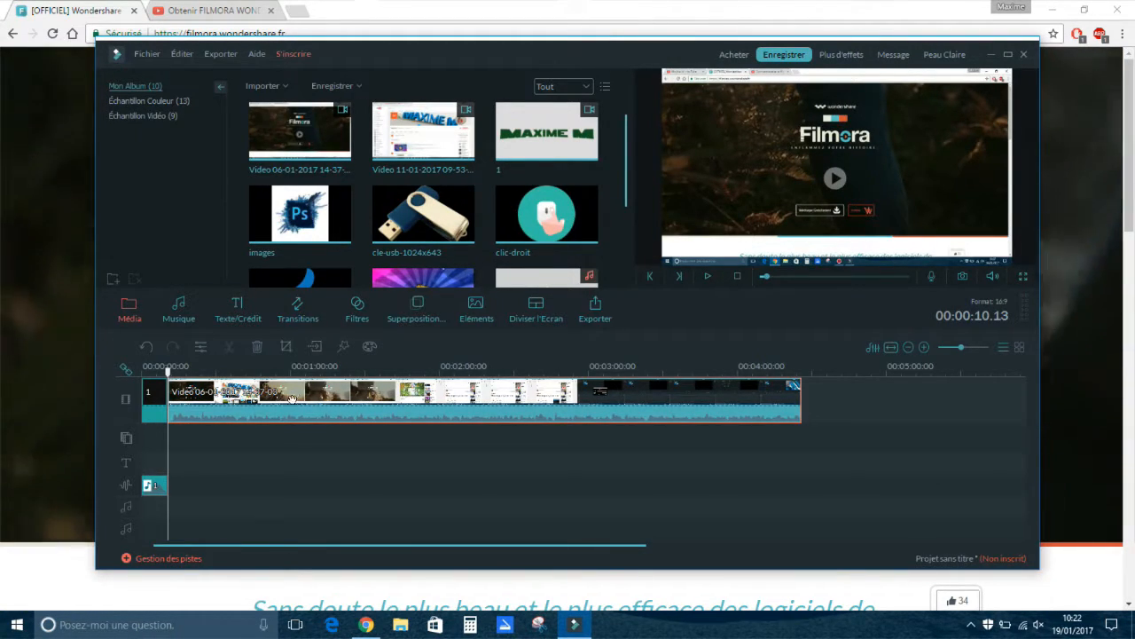
Split the long recording at 00:00:12.14 and remove its short opening piece, closing the gap after clip 1.
drag(168, 375, 180, 377)
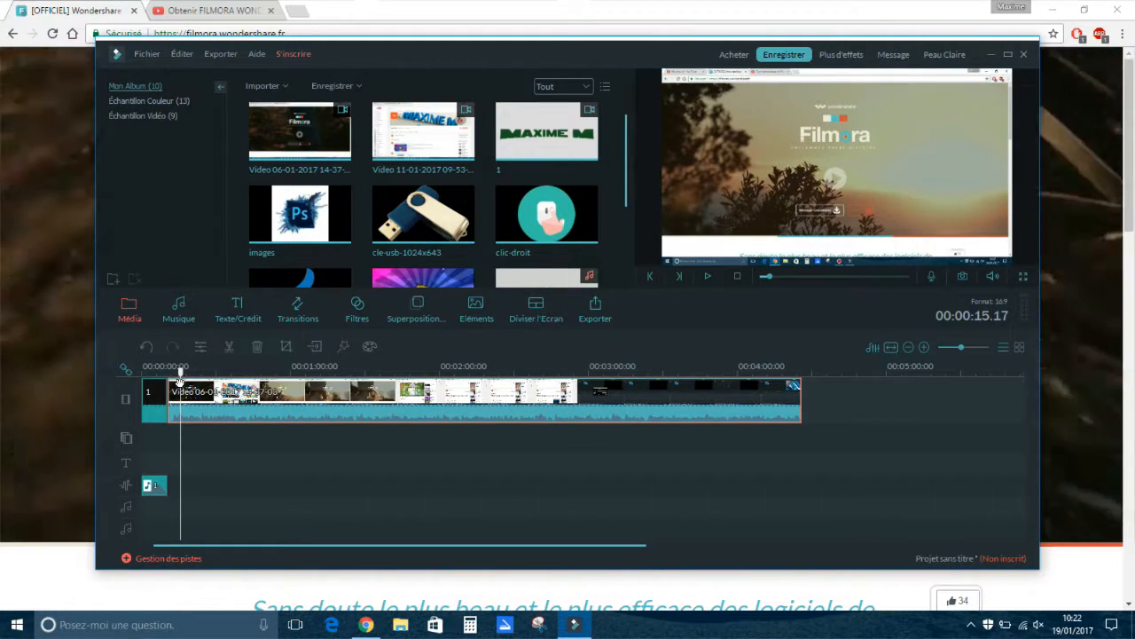
drag(181, 372, 173, 373)
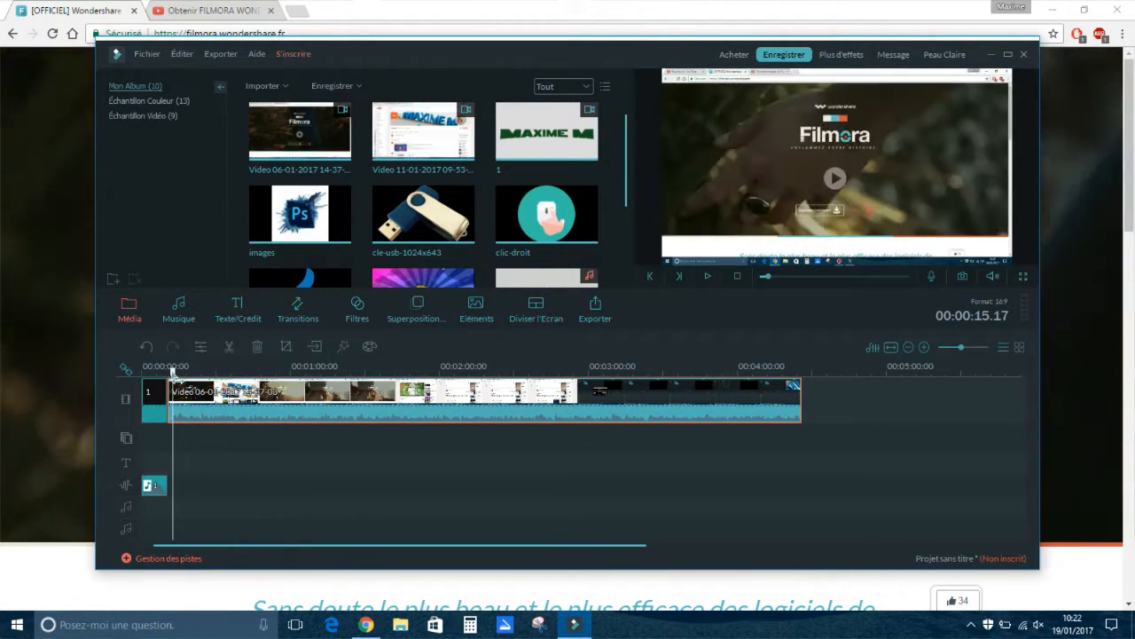
click(228, 347)
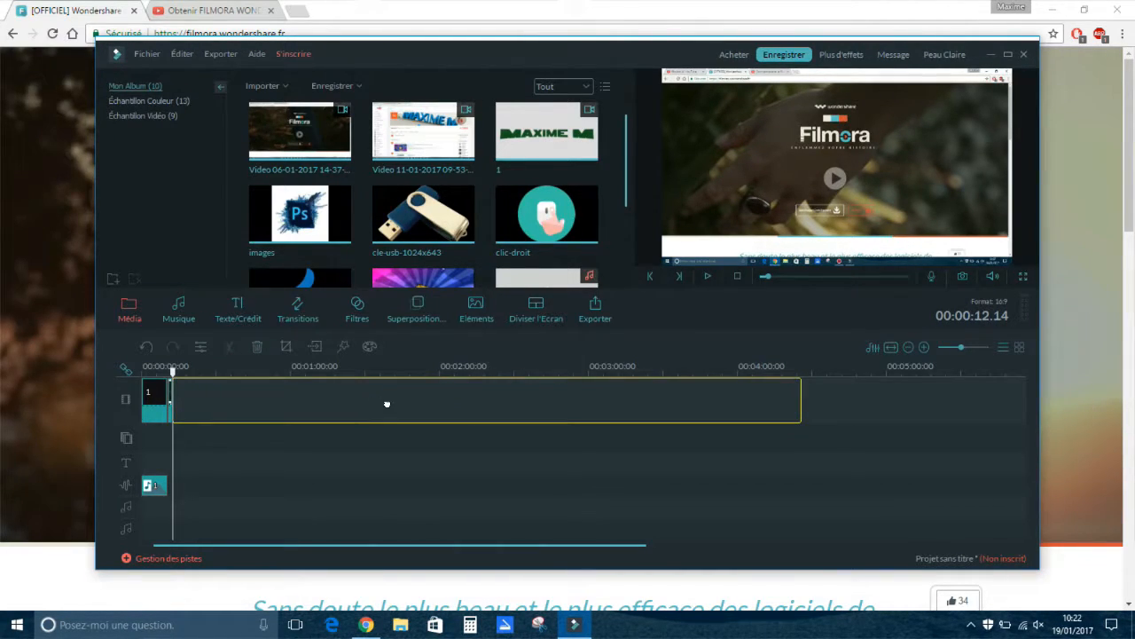
drag(188, 407, 182, 407)
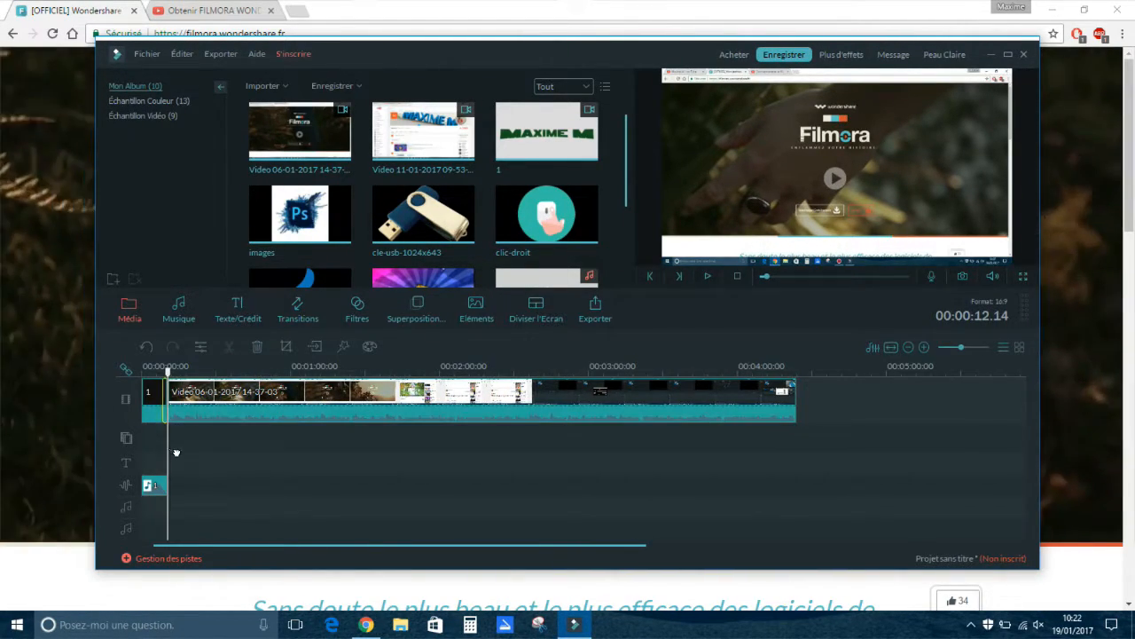
click(870, 485)
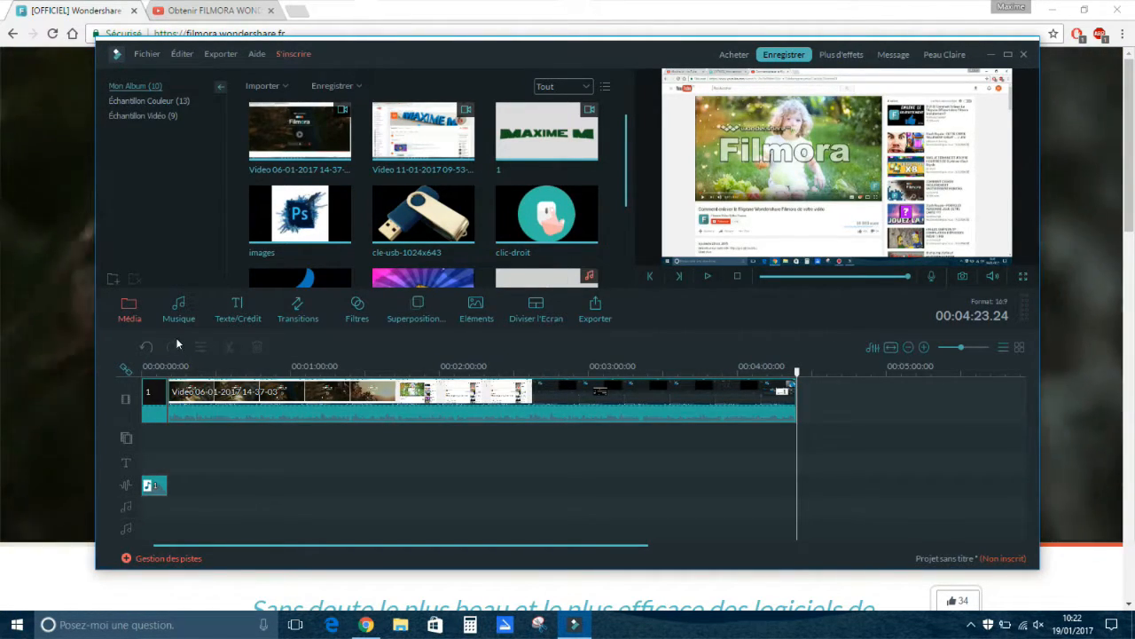
Place the cle-usb-1024x643 image on the overlay track at about 00:03:01, above the long recording.
drag(805, 380, 428, 373)
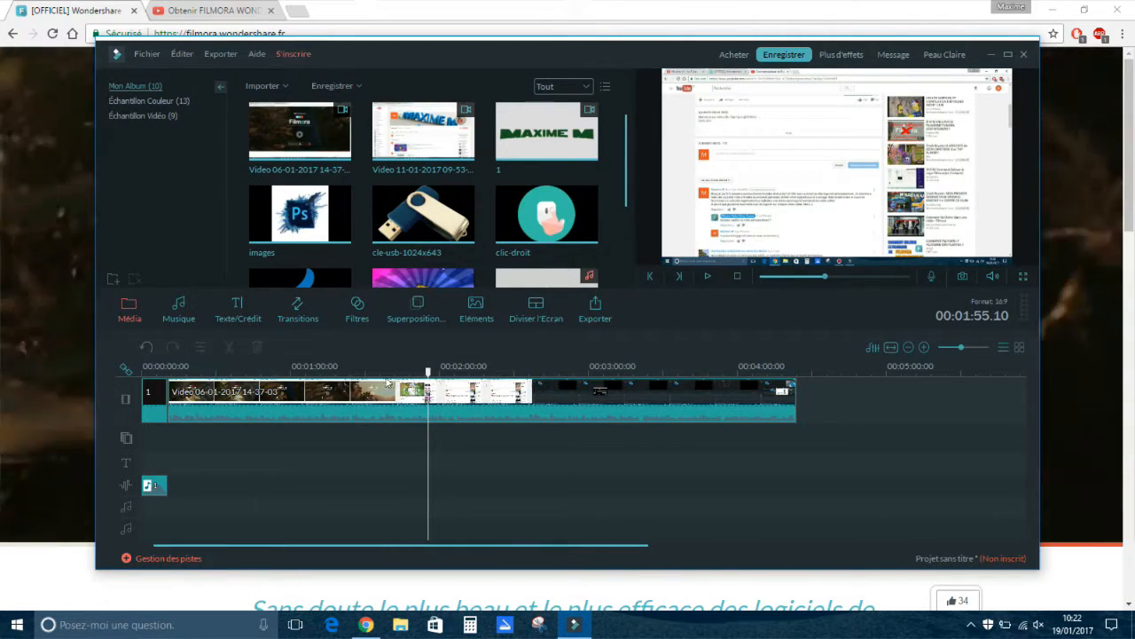
click(428, 381)
drag(446, 372, 652, 372)
mouse_move(408, 229)
mouse_down()
mouse_move(528, 277)
mouse_move(608, 461)
mouse_move(619, 434)
mouse_up()
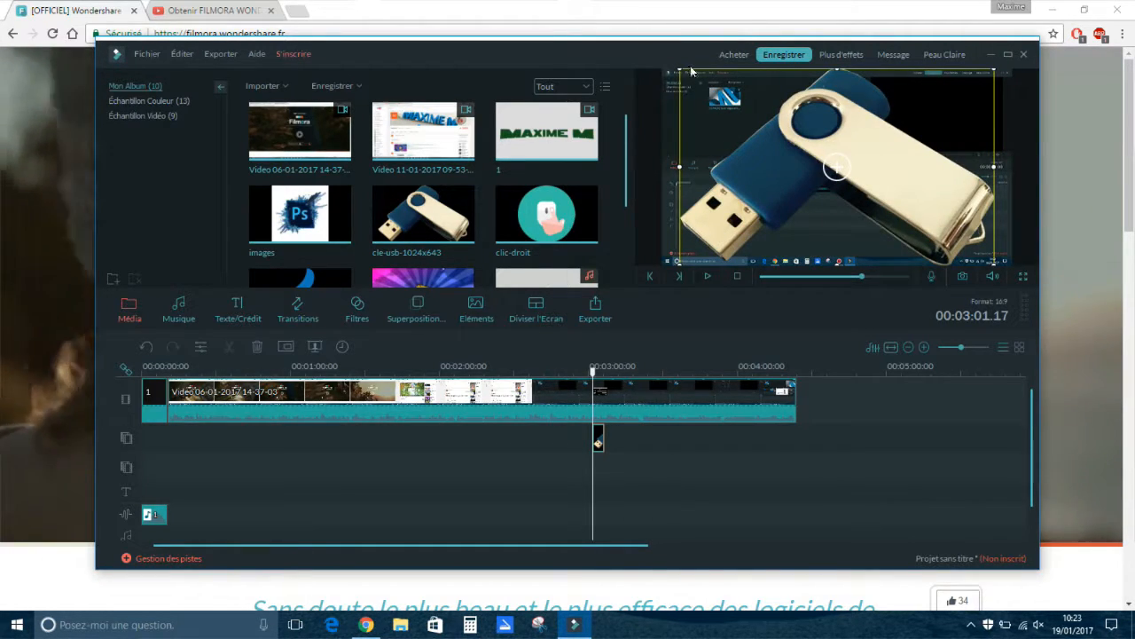
Shrink the USB key overlay to about a third of the frame's width and position it in the right half of the picture.
drag(680, 69, 873, 190)
drag(967, 219, 948, 160)
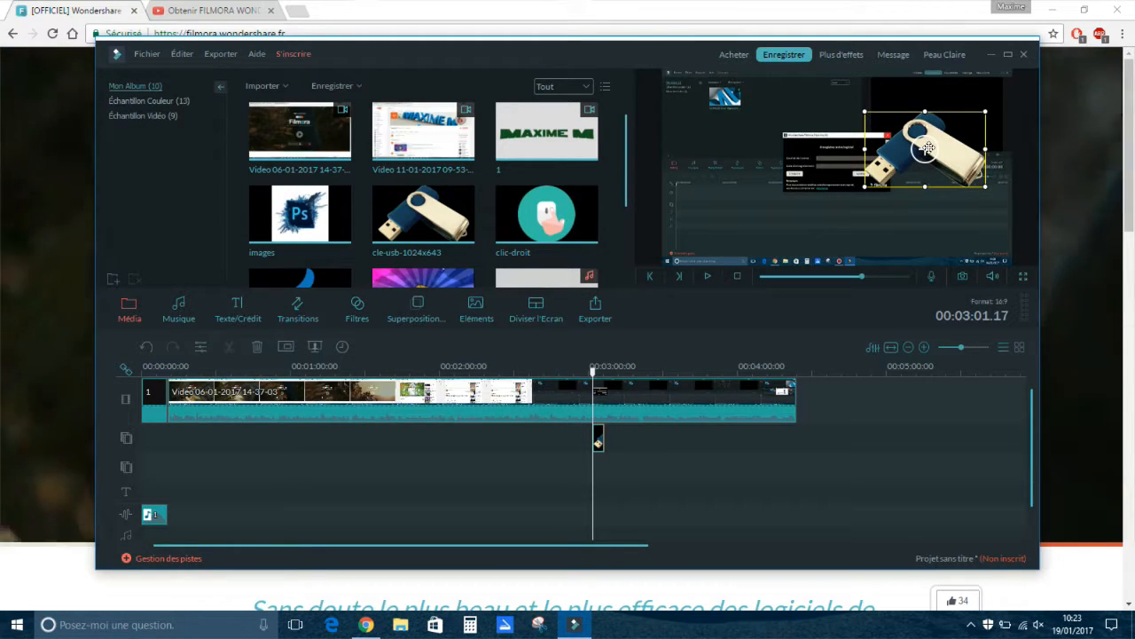
mouse_move(927, 153)
mouse_down()
mouse_move(933, 125)
mouse_move(910, 178)
mouse_move(937, 159)
mouse_move(940, 168)
mouse_up()
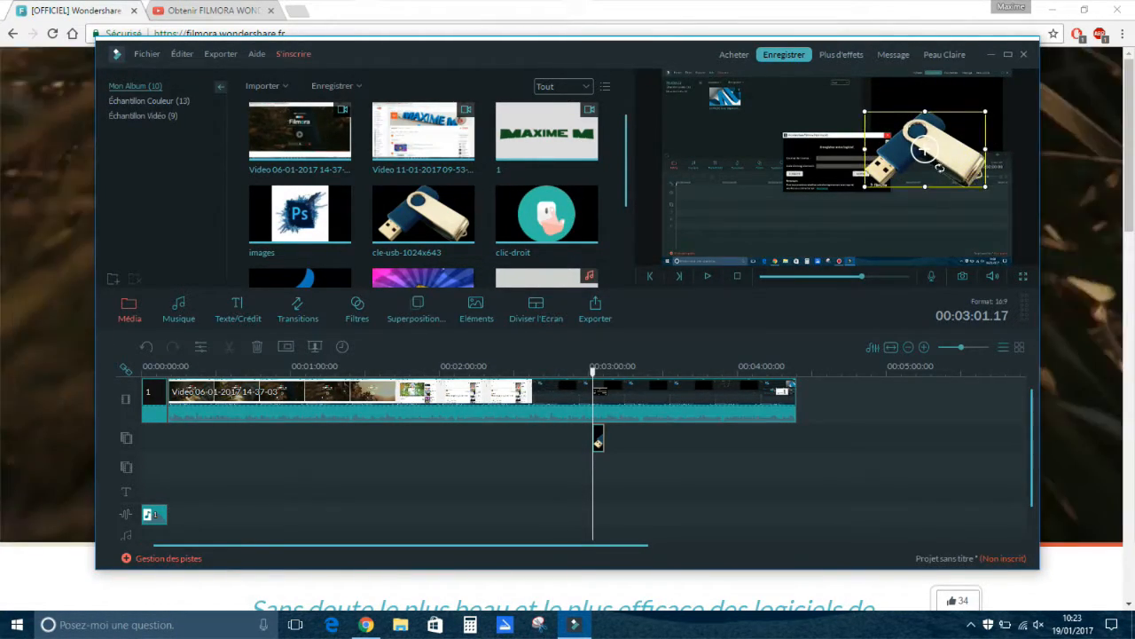
mouse_move(864, 112)
mouse_down()
mouse_move(847, 100)
mouse_move(855, 105)
mouse_up()
drag(914, 143, 924, 181)
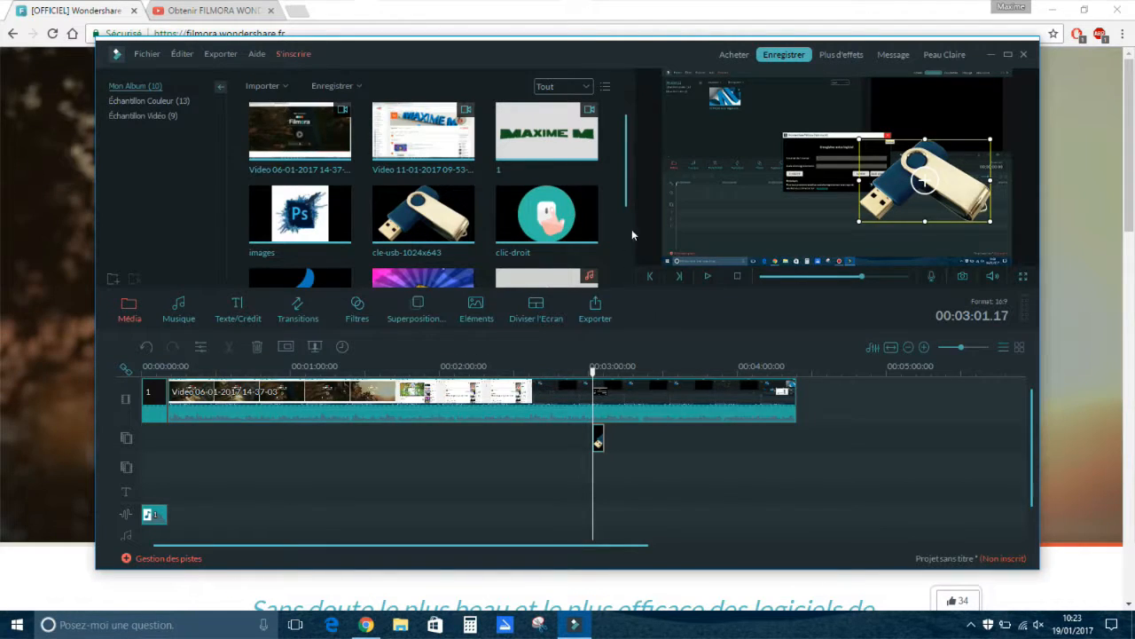
Append the fin video clip to the end of the video track and preview it at about 00:04:25.
drag(625, 190, 625, 255)
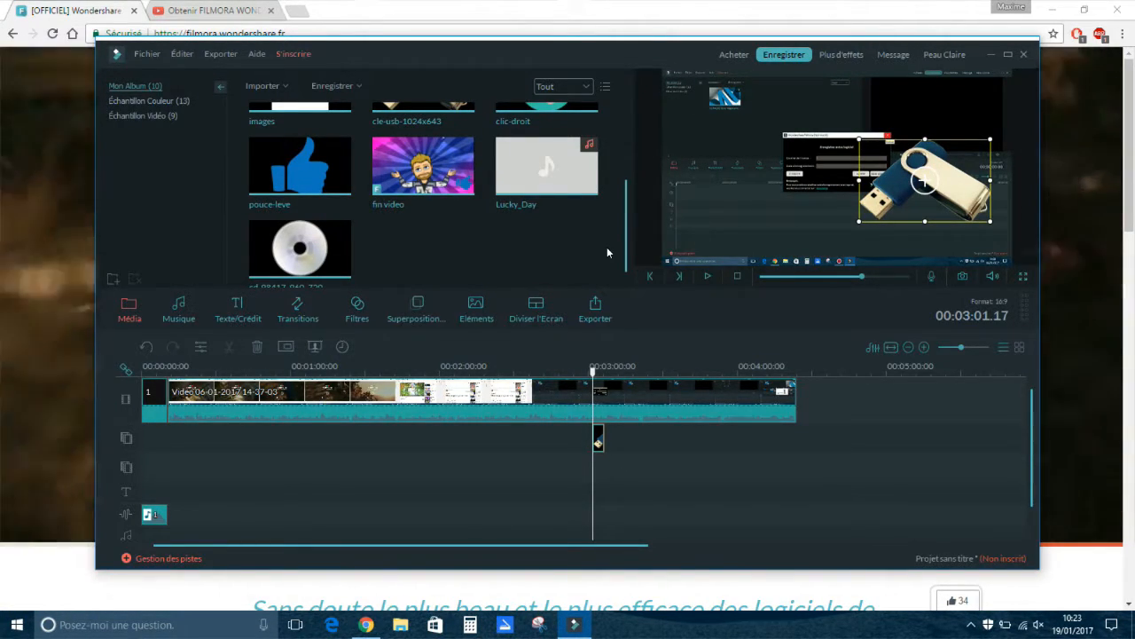
drag(440, 172, 817, 397)
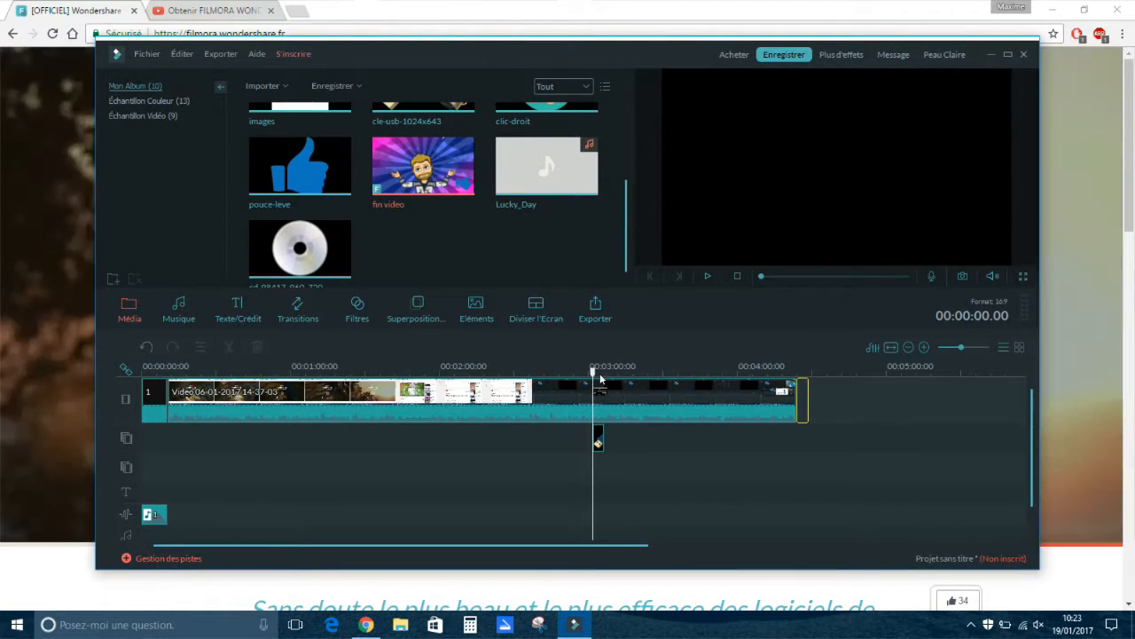
click(742, 371)
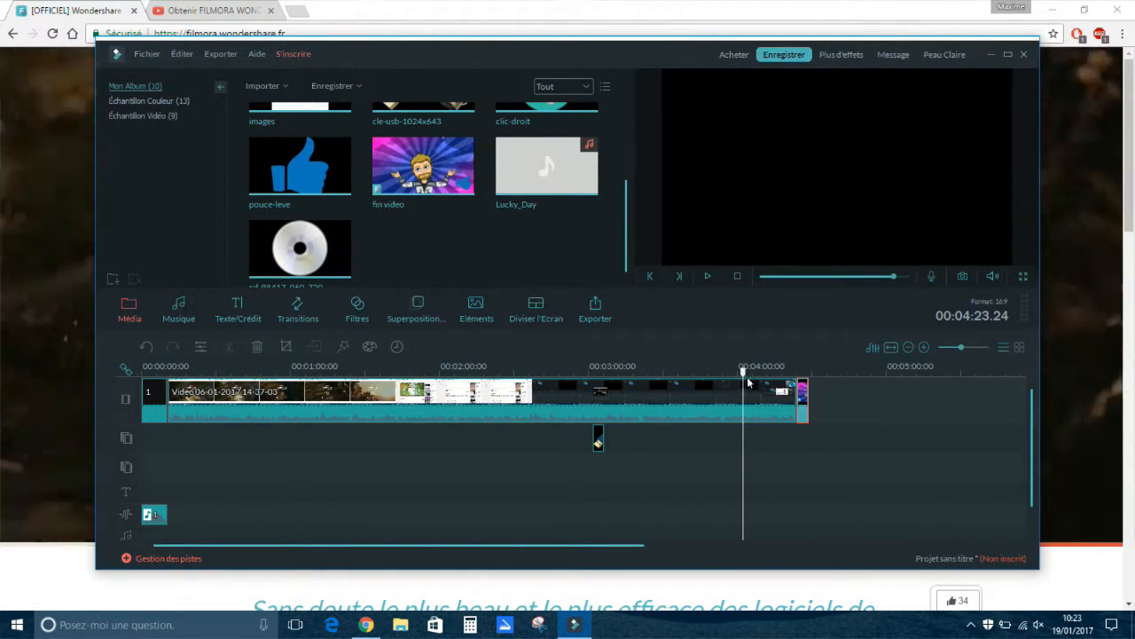
drag(742, 371, 803, 380)
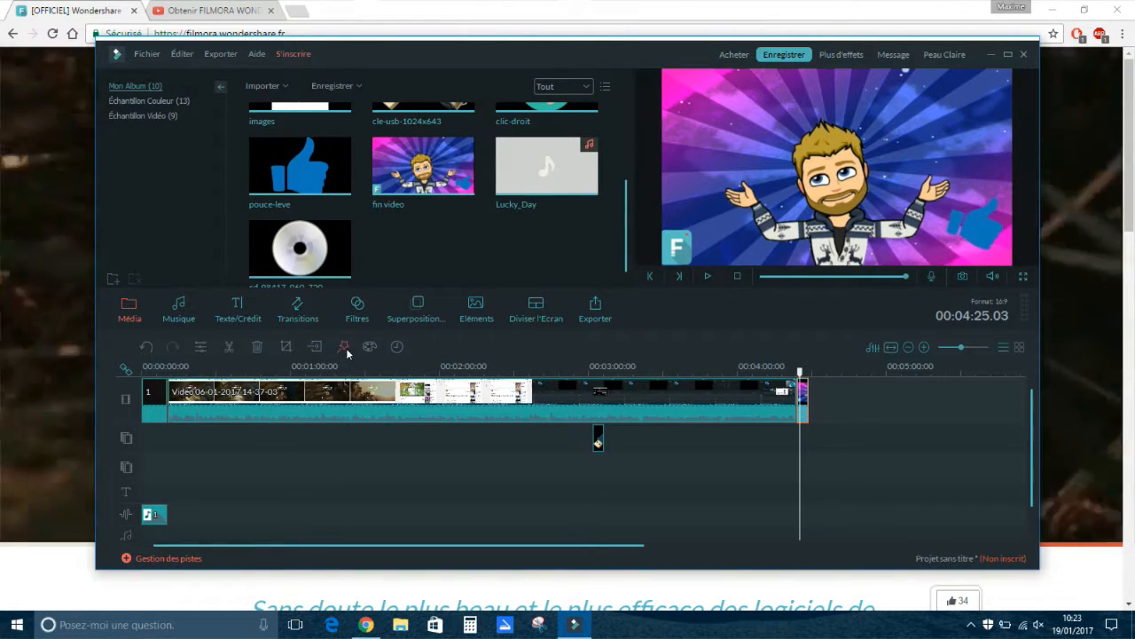
Examine the power tools available for the fin video clip and browse the title templates, including the Ouverture category.
click(344, 347)
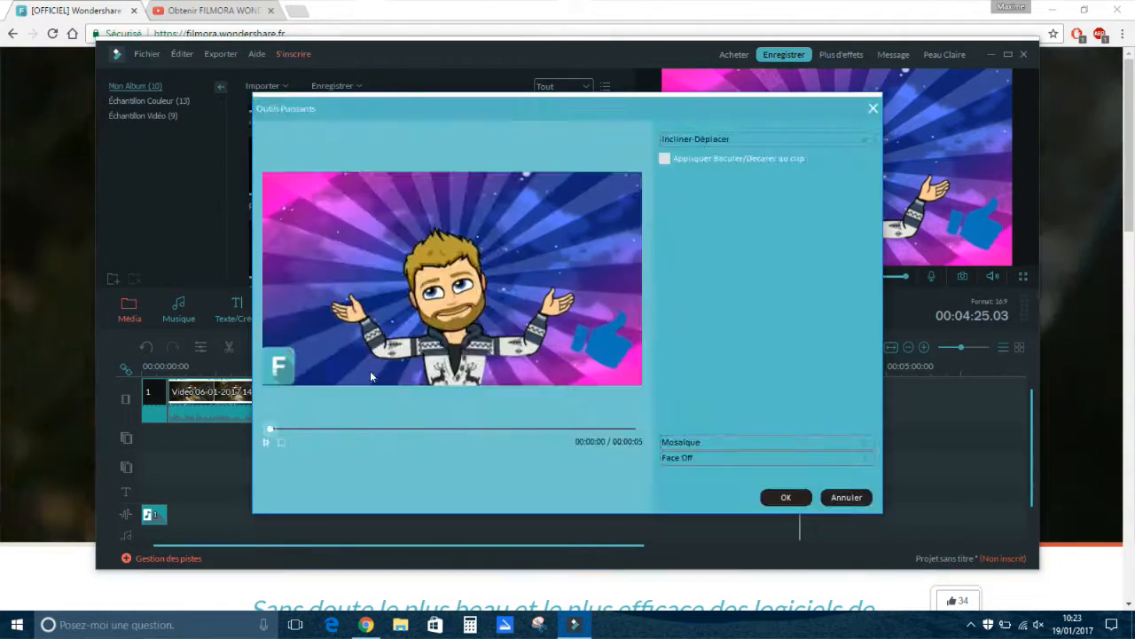
click(874, 109)
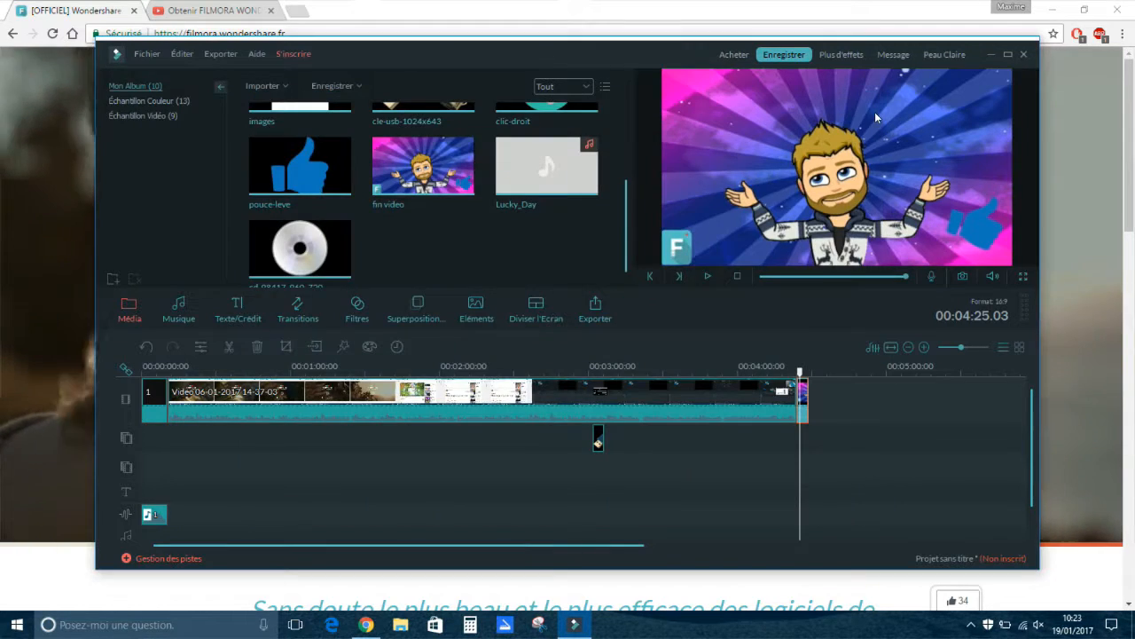
click(241, 317)
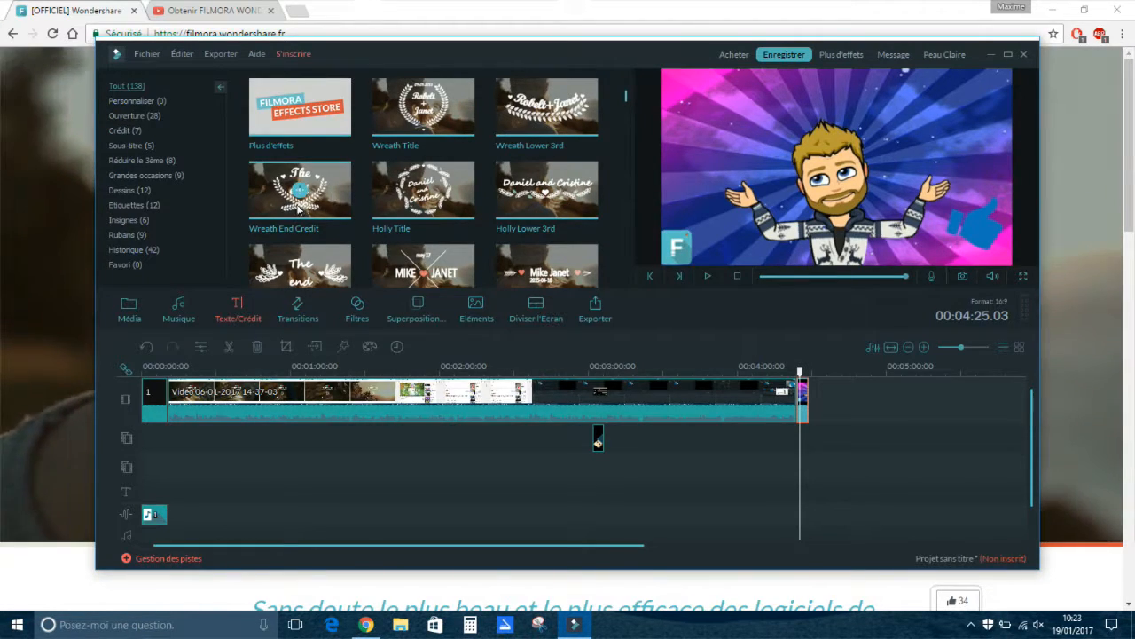
scroll(512, 234, down, 1)
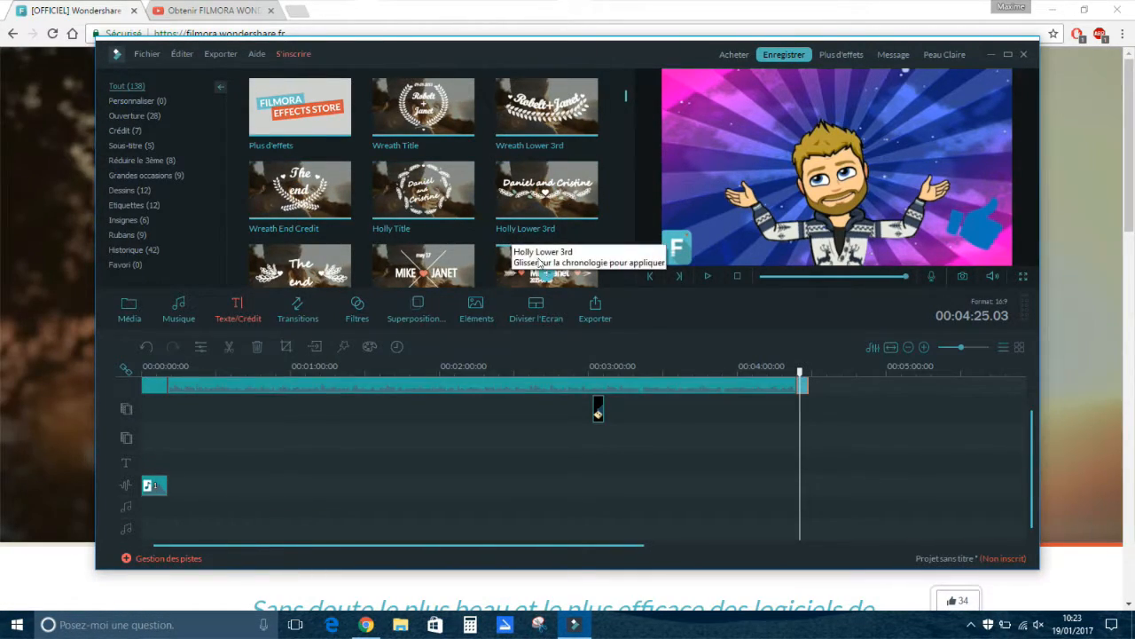
scroll(536, 257, up, 1)
drag(624, 101, 623, 133)
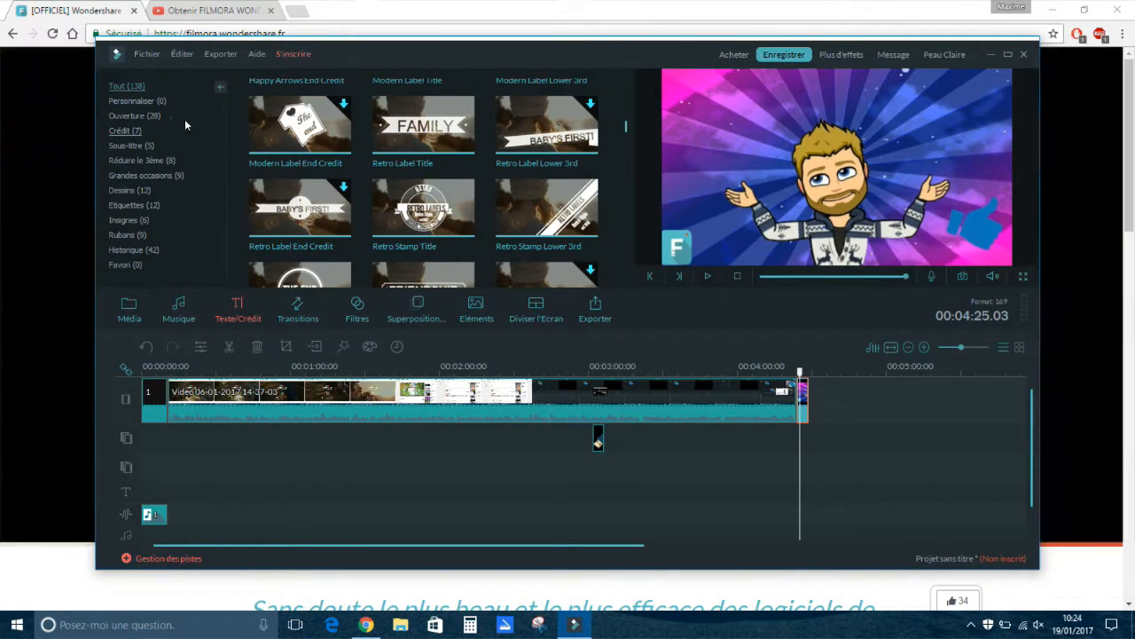
click(140, 118)
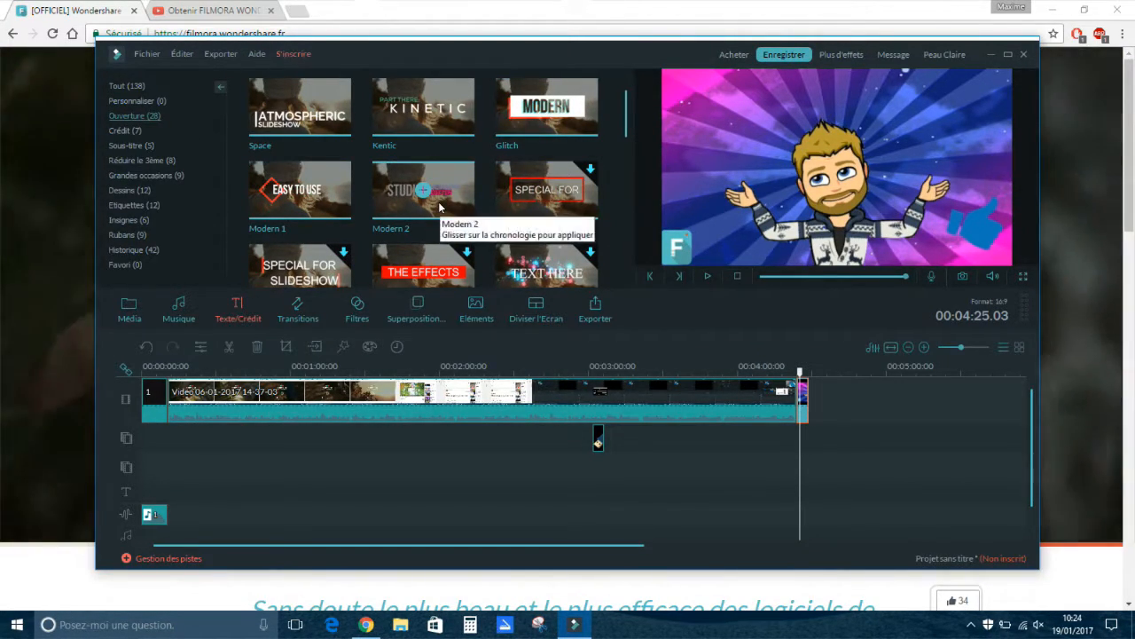
scroll(373, 208, down, 2)
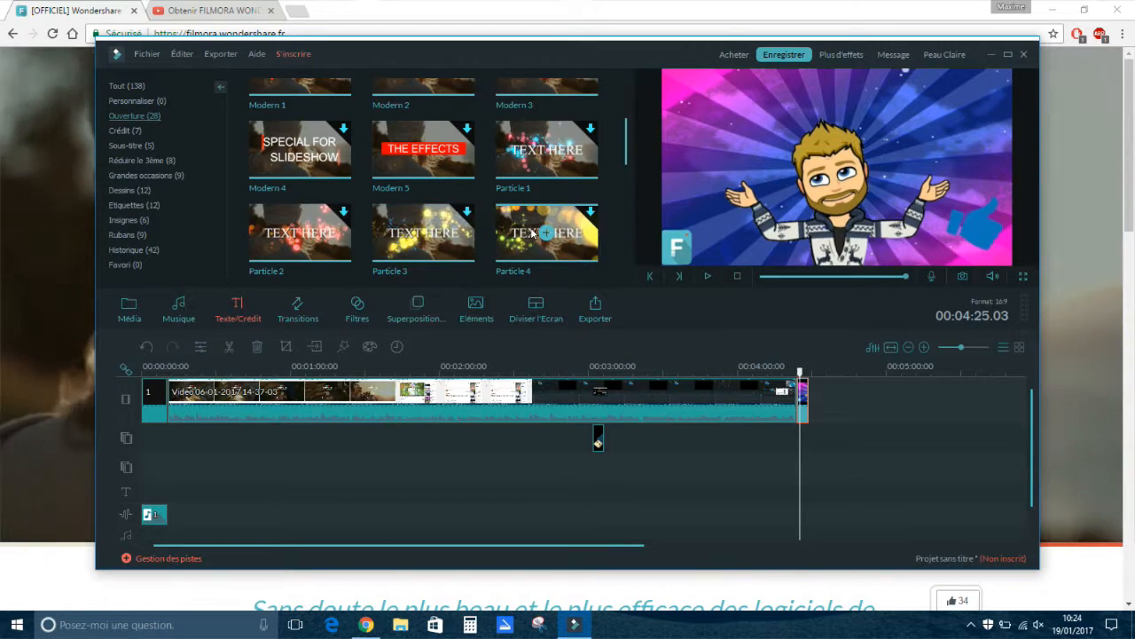
Add the Colorful Light Leaks 3 filter over the long recording at about 00:02:02, extend it to about 00:02:29, and return the playhead to just before it.
click(360, 306)
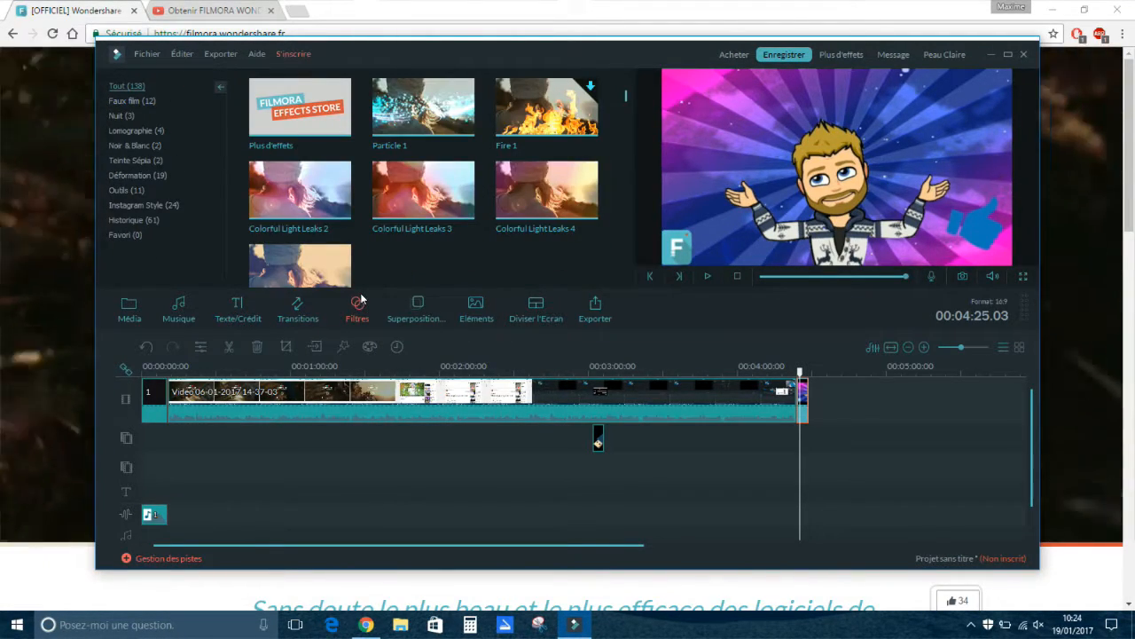
drag(806, 382, 446, 377)
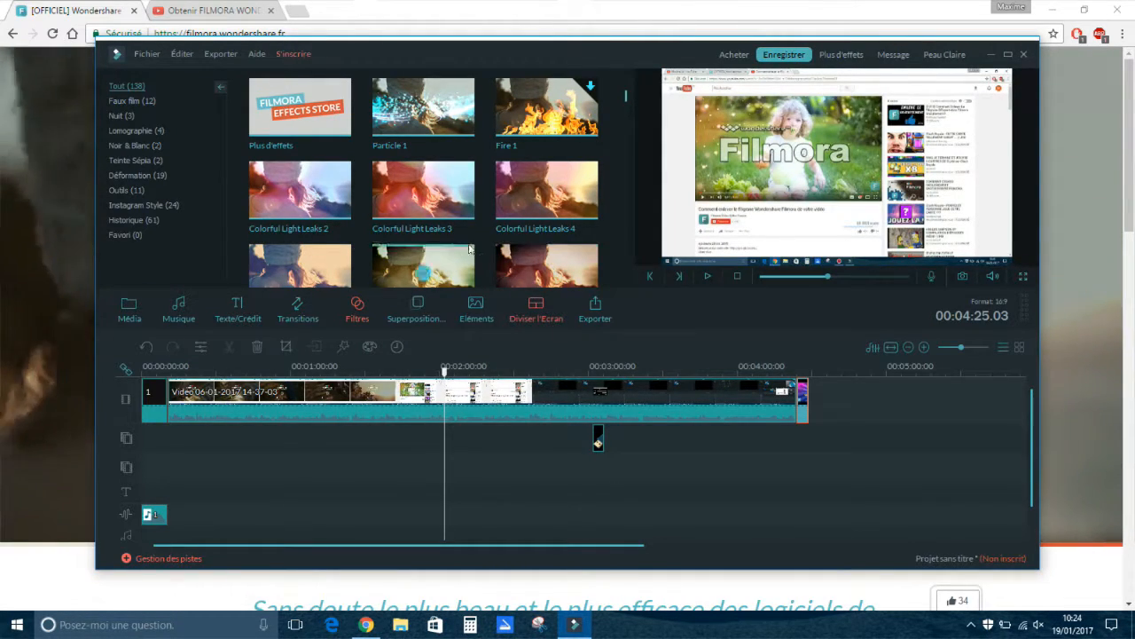
drag(425, 193, 450, 434)
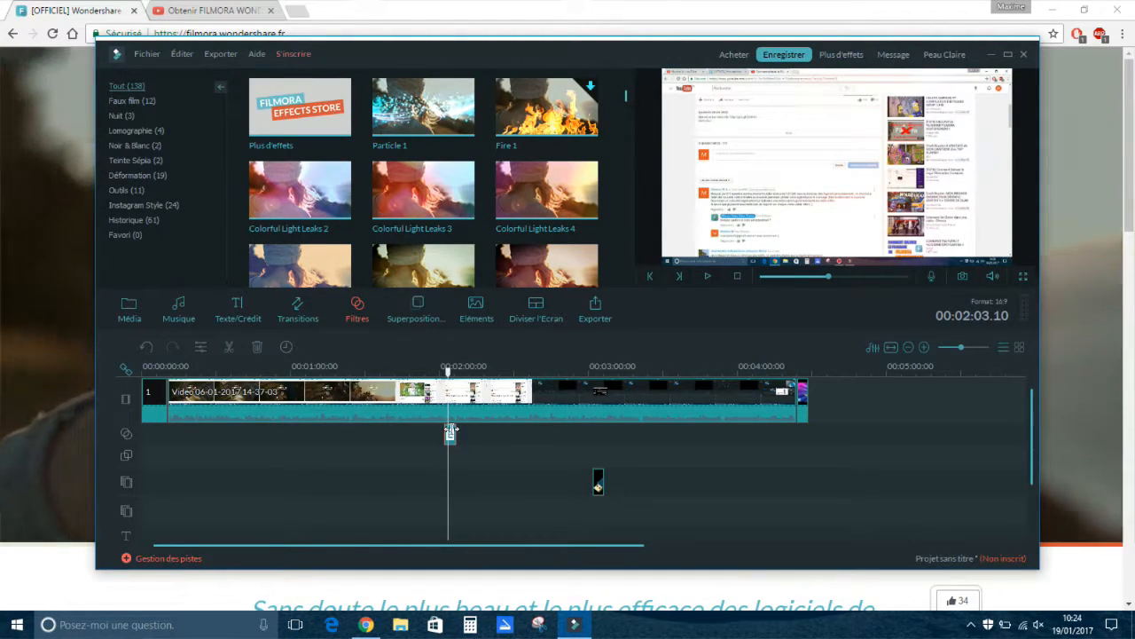
drag(453, 429, 510, 426)
drag(513, 378, 443, 395)
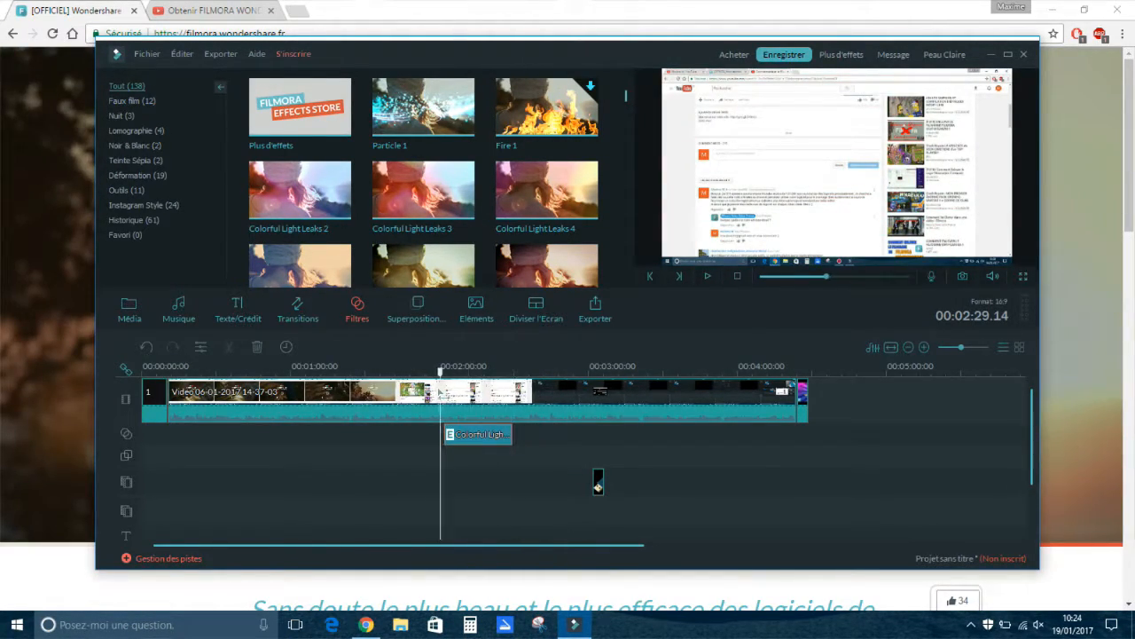